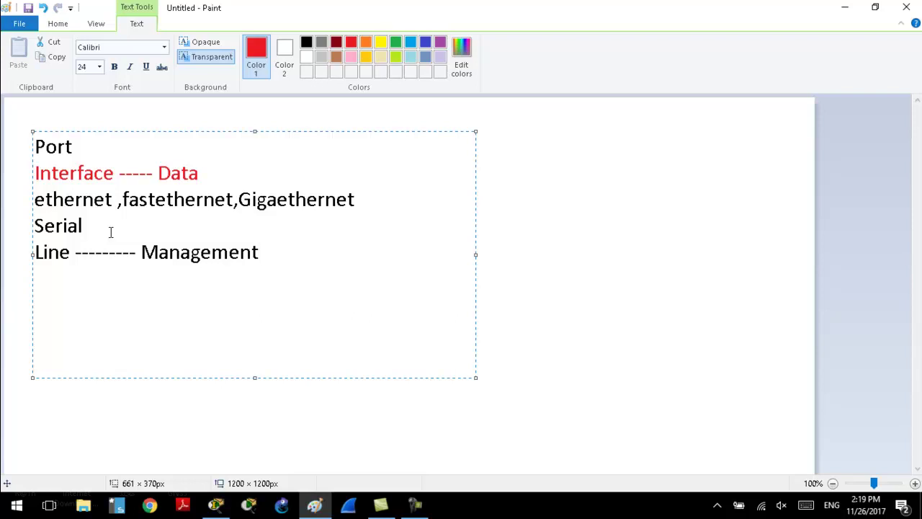
Step: Add the entries Console, VTY and AUX on separate lines below "Line --------- Management"
key(Return)
text(Conslo)
text(e)
key(BackSpace)
key(BackSpace)
key(BackSpace)
text(ole)
key(Return)
text(VTY)
key(Return)
text(AUX)
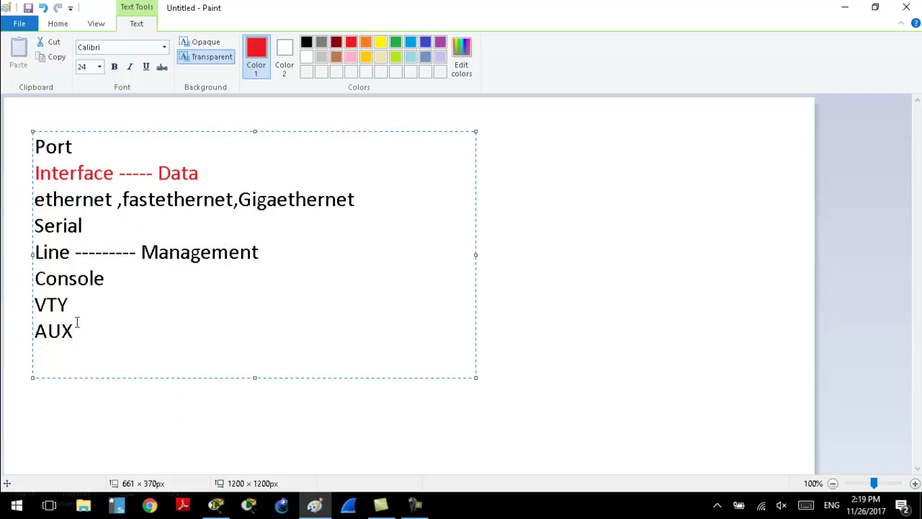
Step: Recolour the "Line --------- Management" text line to indigo
drag(35, 252, 263, 258)
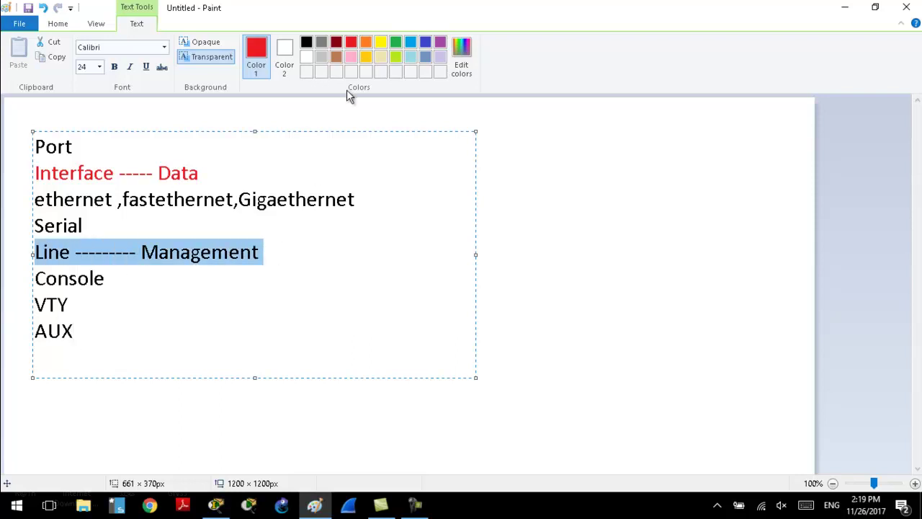
click(425, 44)
click(97, 310)
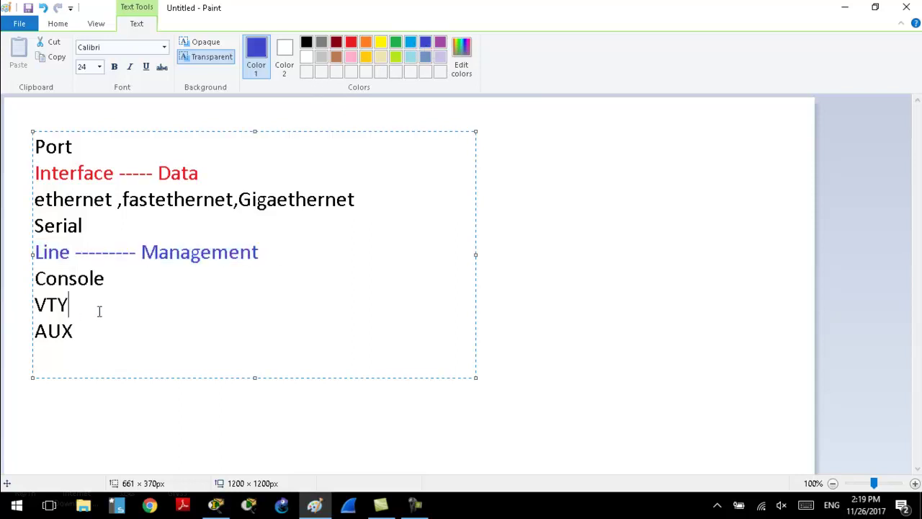
Step: Shift the text box slightly up and to the left, and commit the text to the canvas
drag(83, 226, 34, 225)
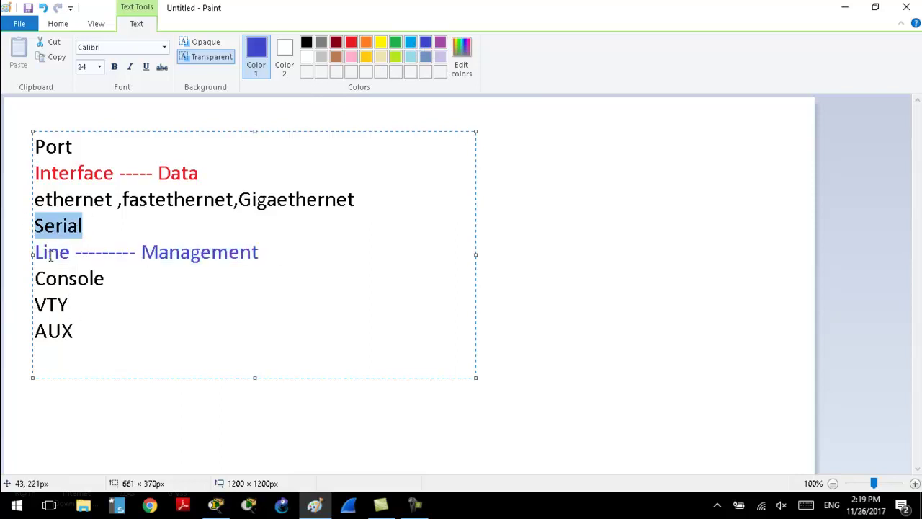
key(Right)
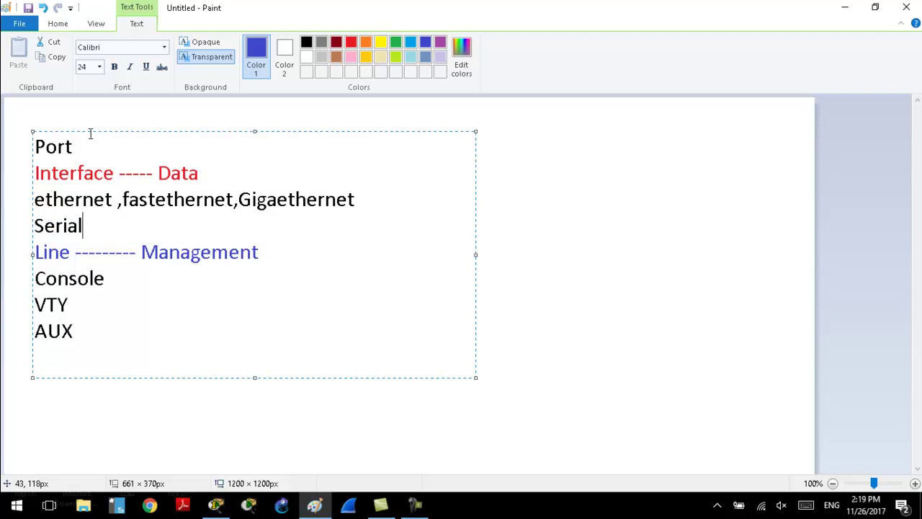
drag(91, 131, 86, 117)
drag(103, 209, 30, 180)
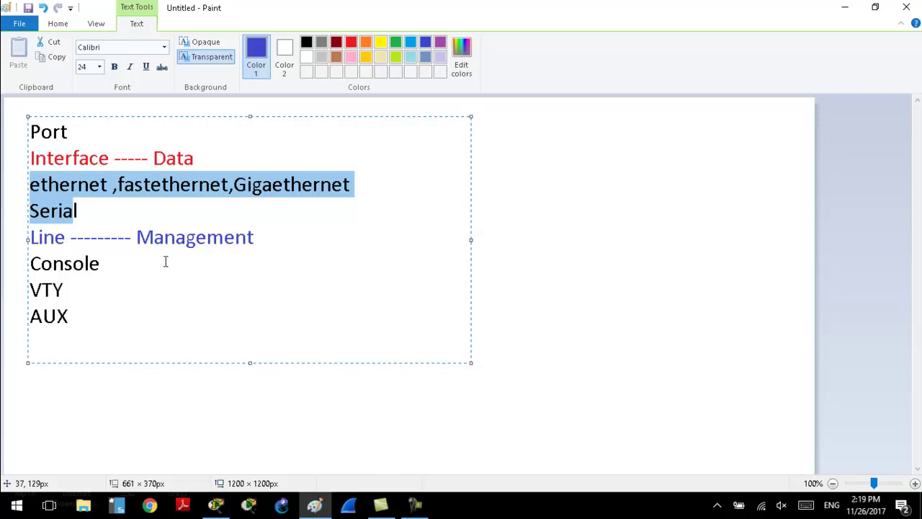
click(189, 281)
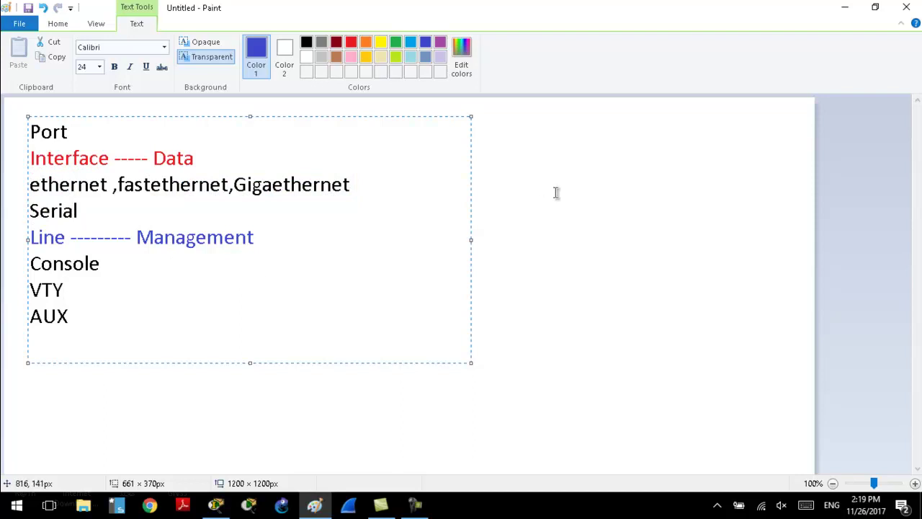
click(595, 228)
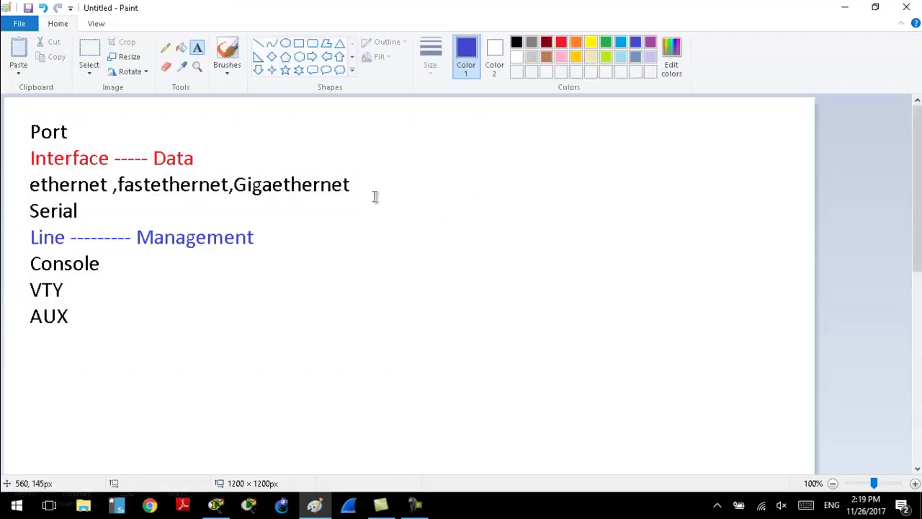
Step: Switch to Cisco Packet Tracer, maximize its window and place a 2811 router in the right part of the workspace
click(215, 504)
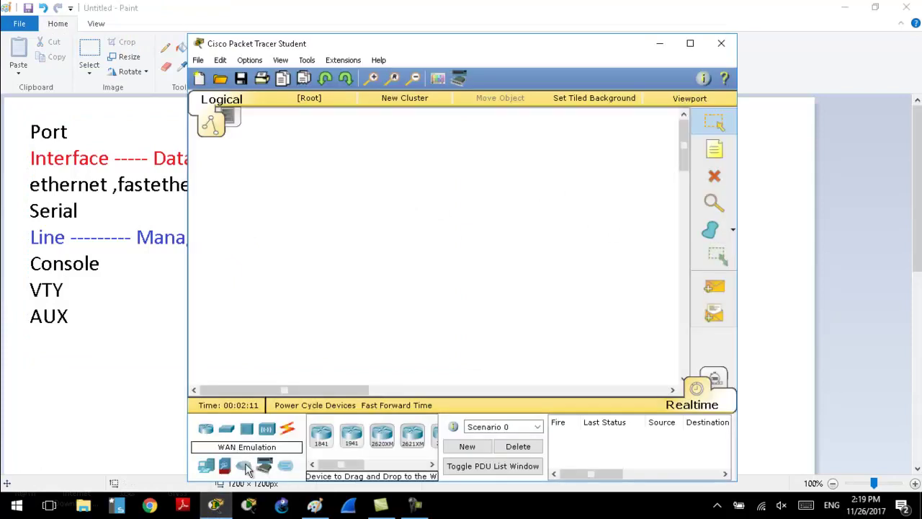
double_click(405, 48)
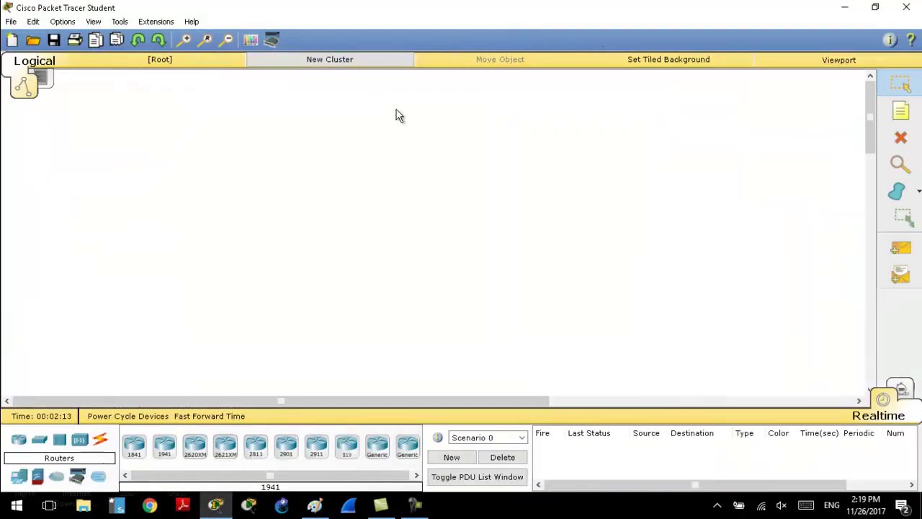
drag(256, 444, 584, 202)
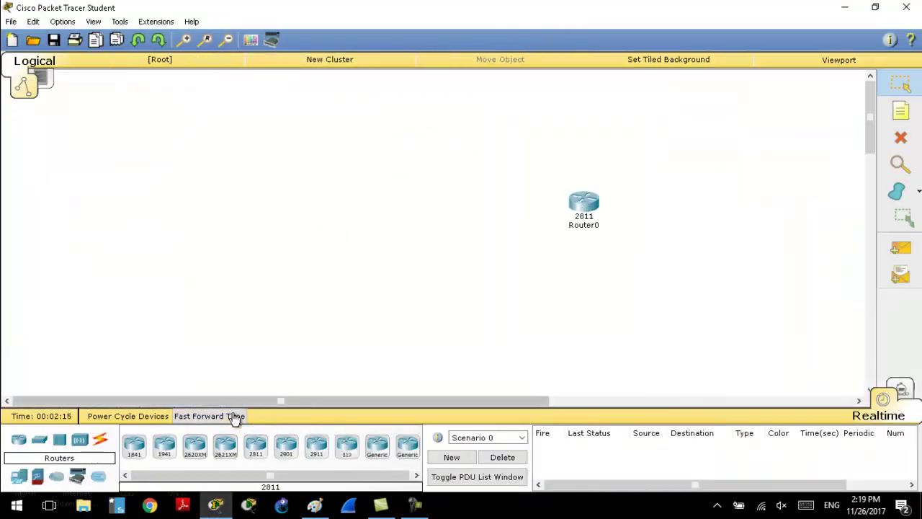
drag(516, 160, 736, 320)
Step: Power off Router0 and install a WIC-2T module in its lower-right interface card slot
click(585, 210)
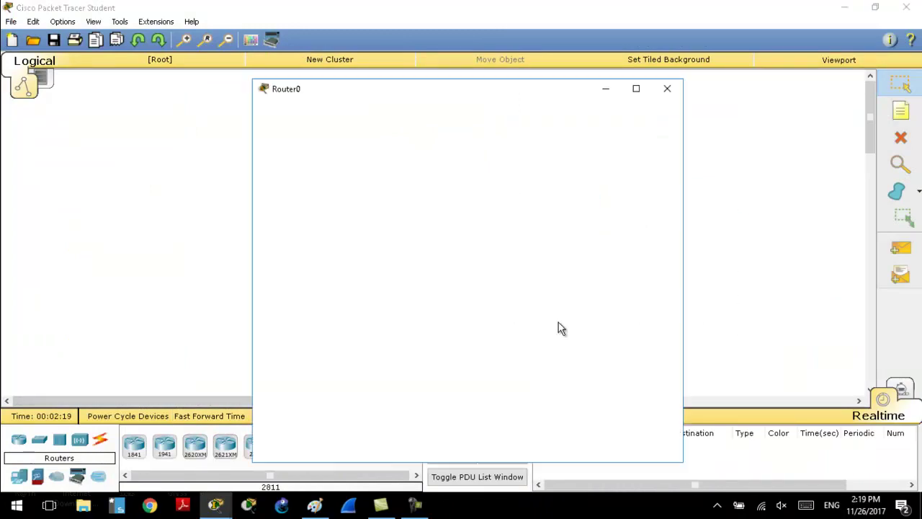
click(626, 208)
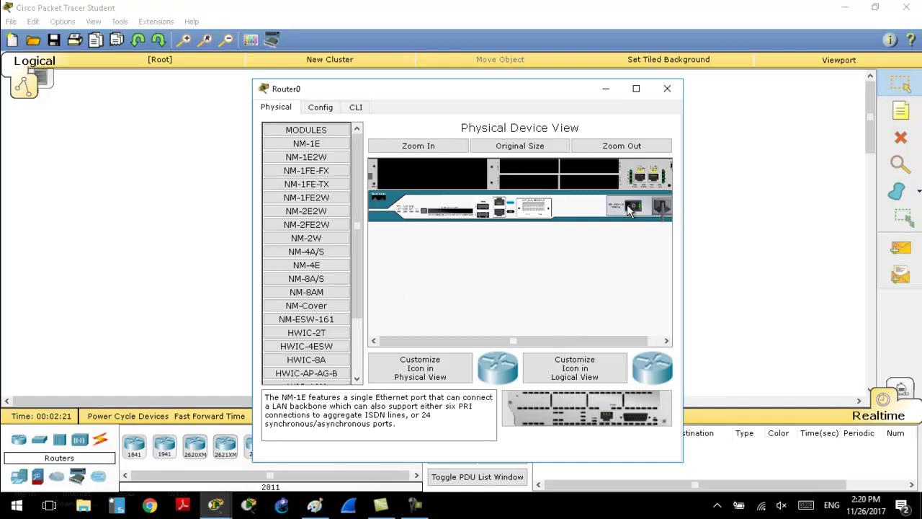
scroll(342, 279, down, 2)
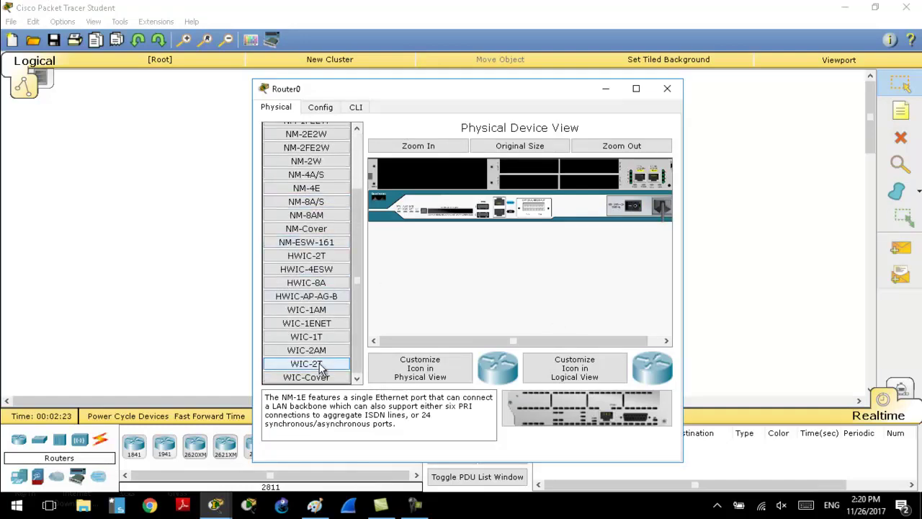
drag(306, 363, 604, 182)
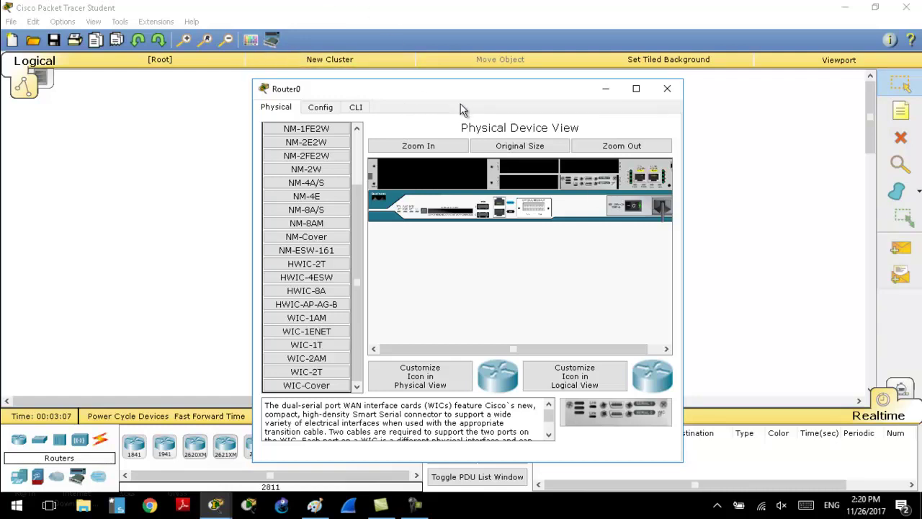
click(667, 88)
Step: Place a note reading "Ser 0/0/0" above Router0 and return to selection mode
click(901, 111)
click(558, 133)
text(Ser)
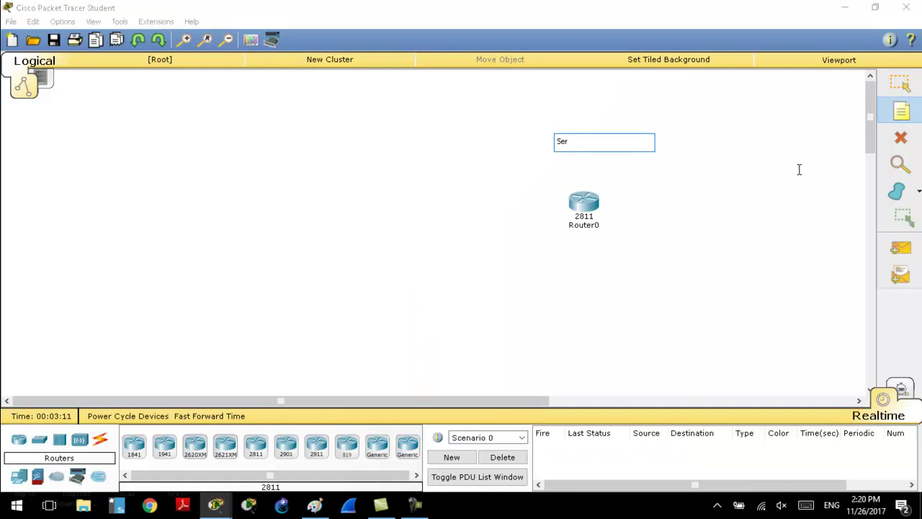
text( 0/0/0)
click(900, 80)
Step: Inspect an enlarged physical view of Router0's WIC-2T module for its serial port and slot numbering
click(584, 203)
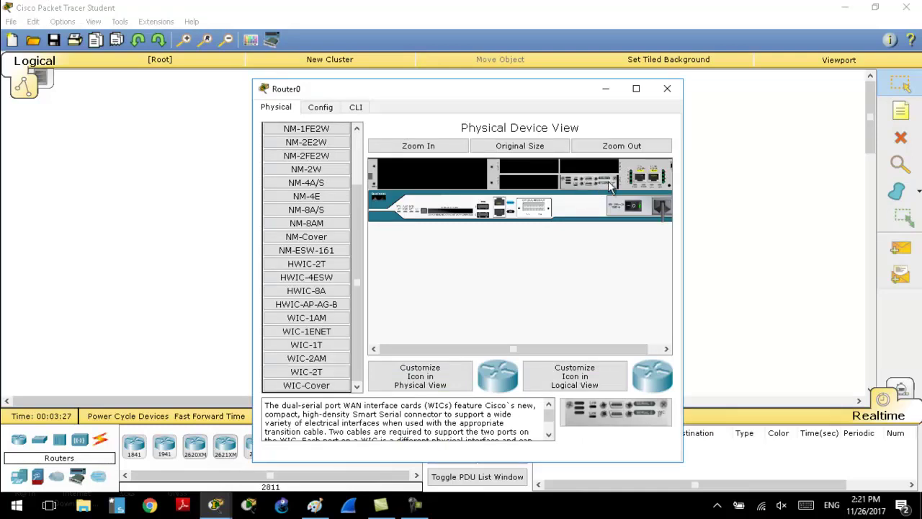
drag(531, 89, 367, 95)
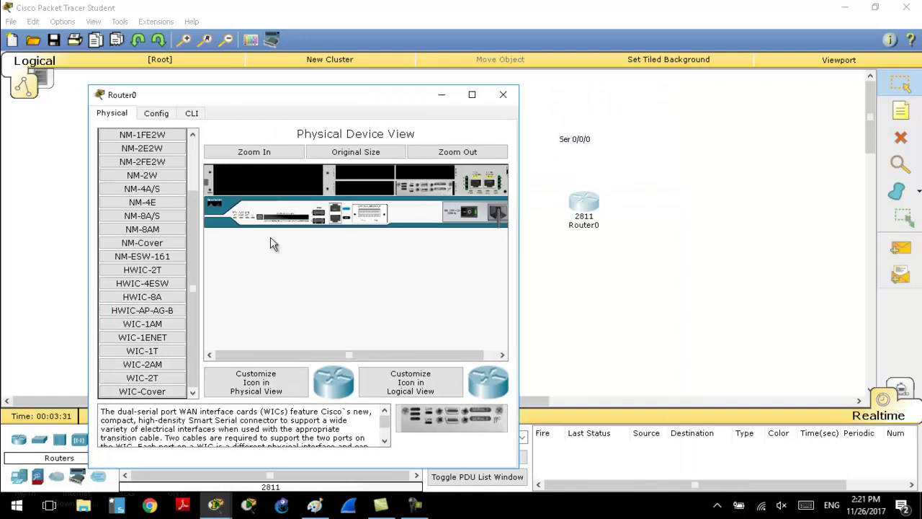
click(259, 157)
drag(290, 358, 391, 357)
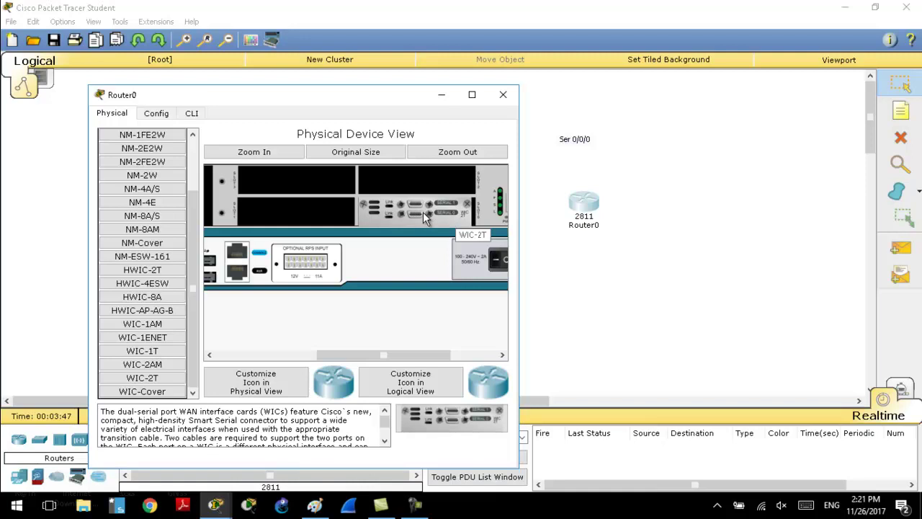
click(503, 94)
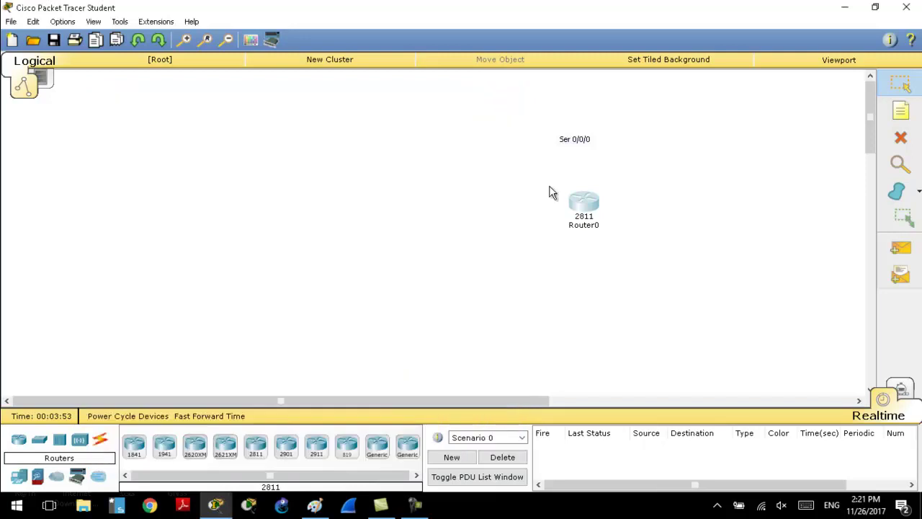
click(584, 202)
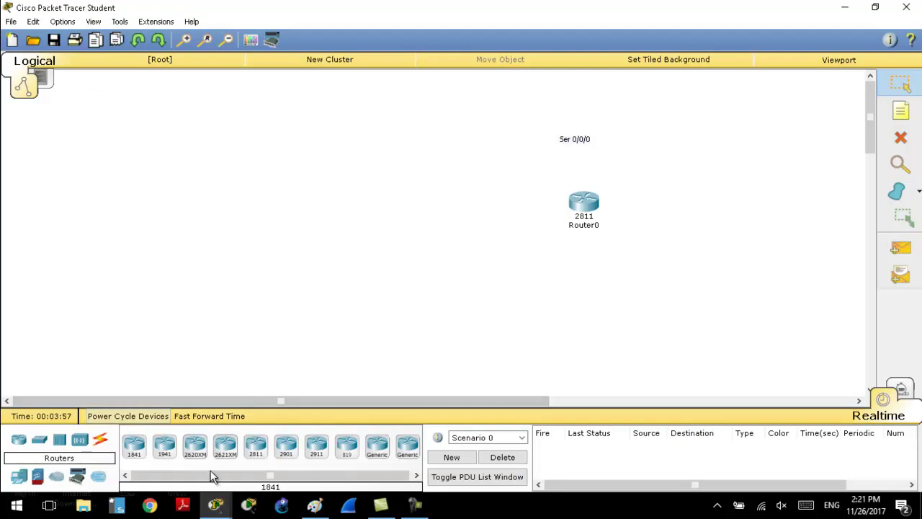
Step: Add a second 2811 router left of Router0, and with its power off install a WIC-2T module in its lower-right interface card slot
drag(254, 447, 322, 227)
click(322, 226)
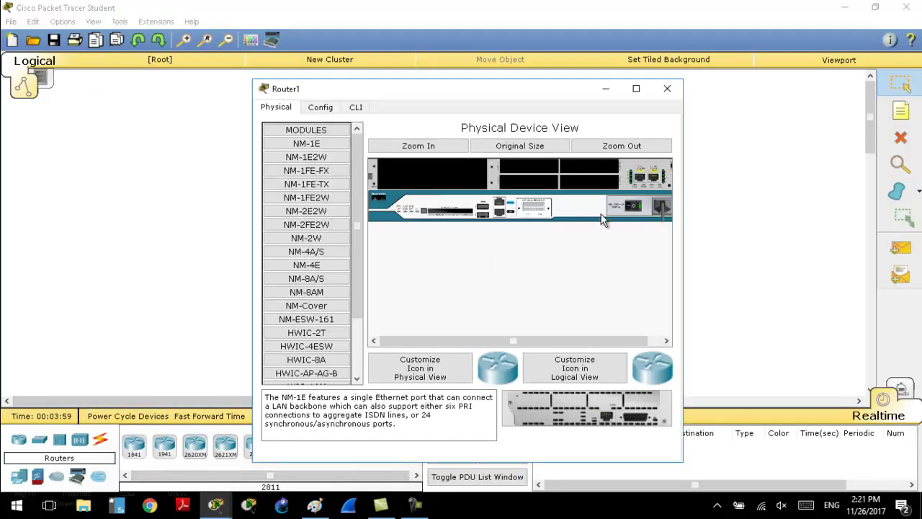
scroll(281, 340, down, 2)
click(315, 363)
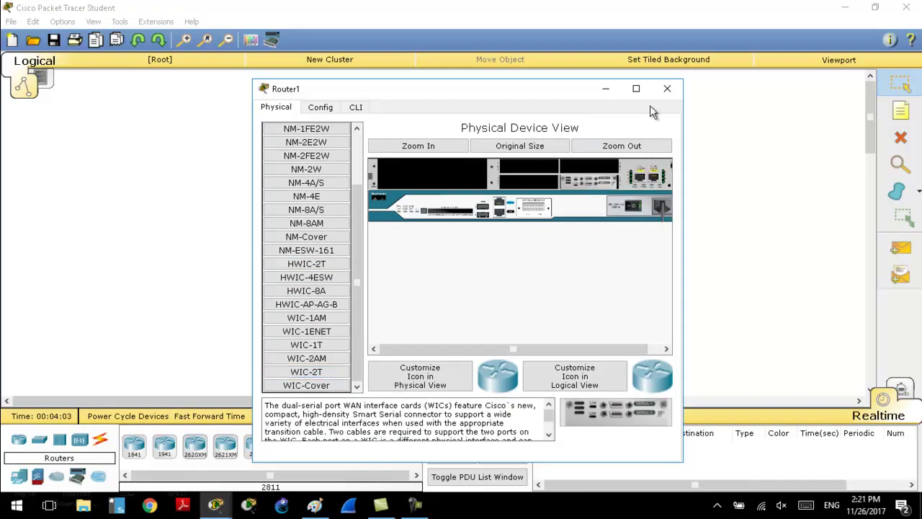
click(666, 88)
Step: Line up Router1 and Router0 at about the same height and raise the "Ser 0/0/0" note farther above Router0
drag(314, 232, 325, 209)
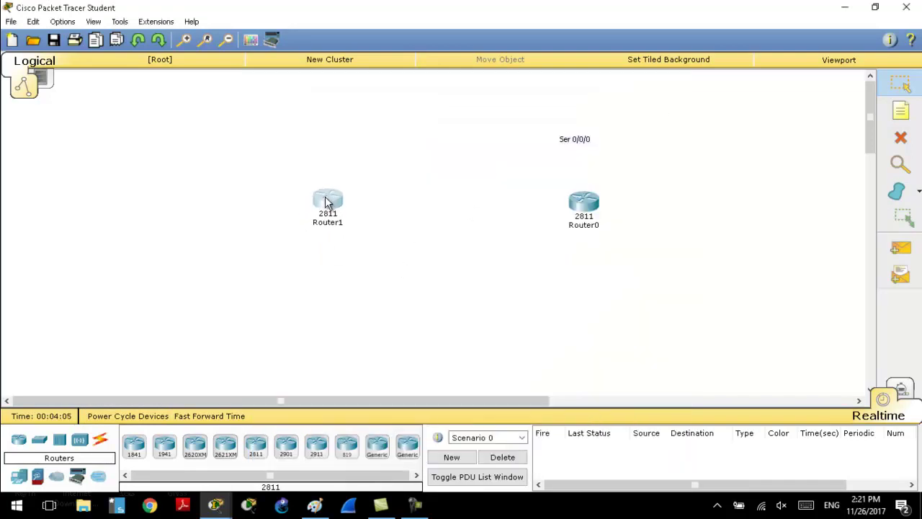
drag(576, 145, 586, 117)
drag(584, 201, 554, 198)
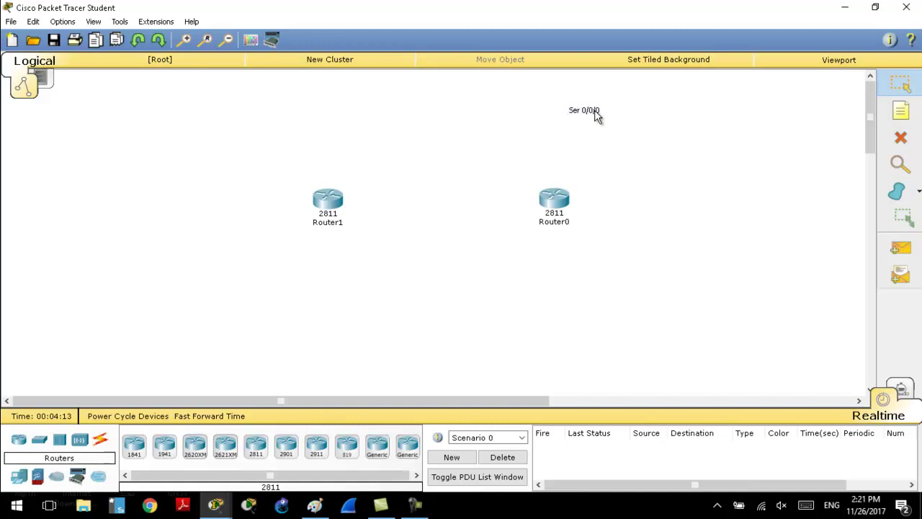
Step: Move Router1's WIC-2T module from the lower-right to the upper-right interface card slot
click(332, 202)
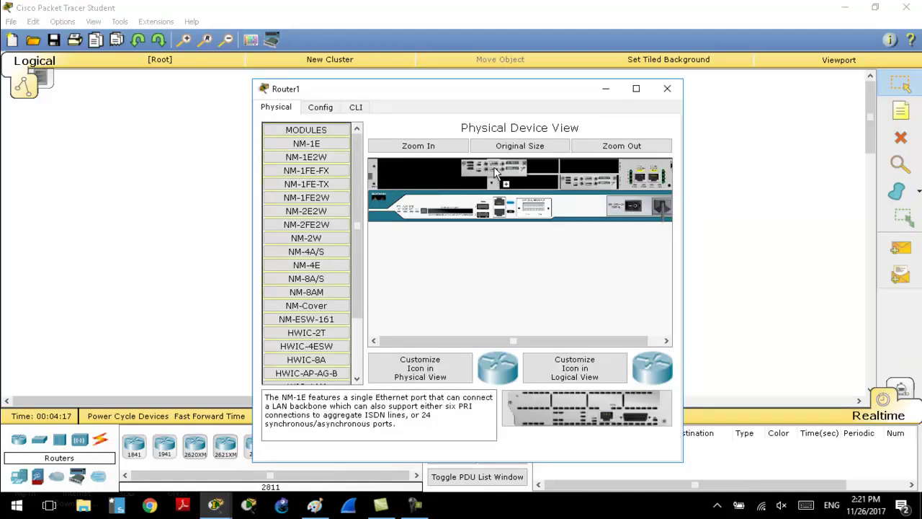
drag(585, 185, 585, 167)
scroll(328, 353, down, 2)
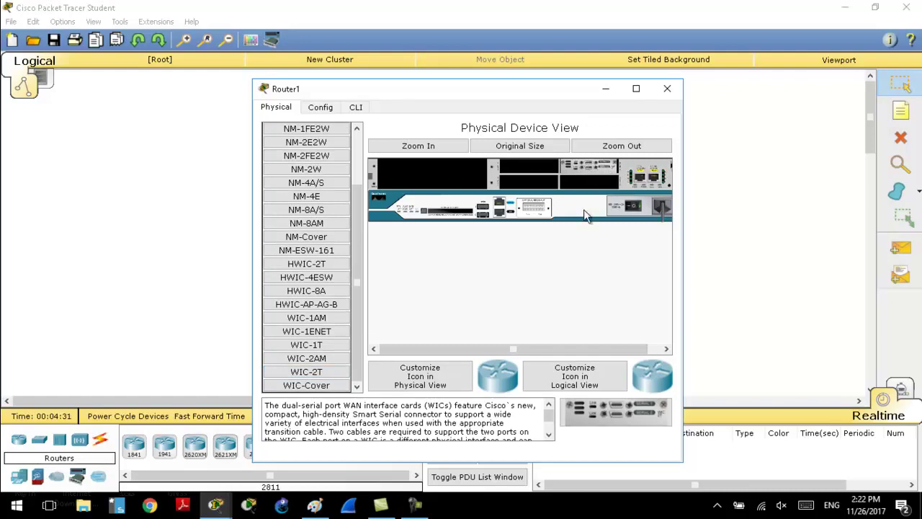
click(667, 88)
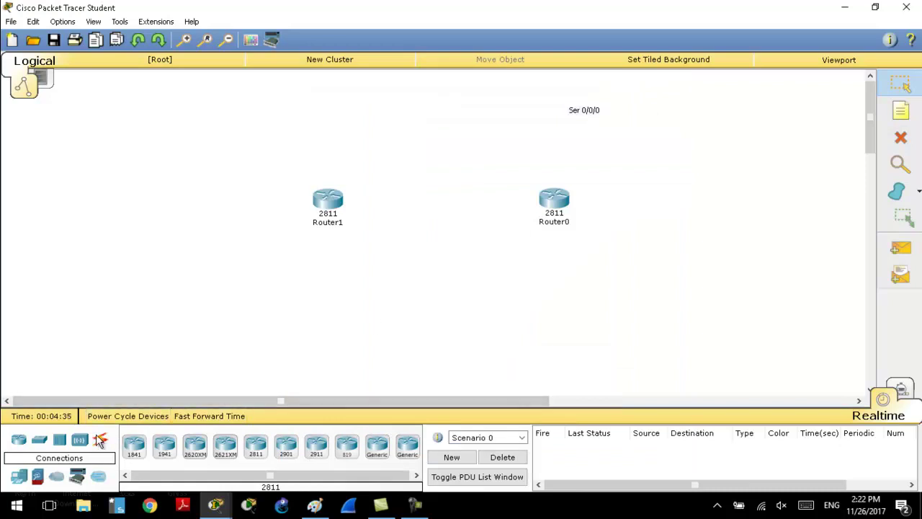
Step: Connect Router1's Serial0/2/0 to Router0's Serial0/0/1 with a Serial DCE cable, and move Router1 farther left
click(100, 441)
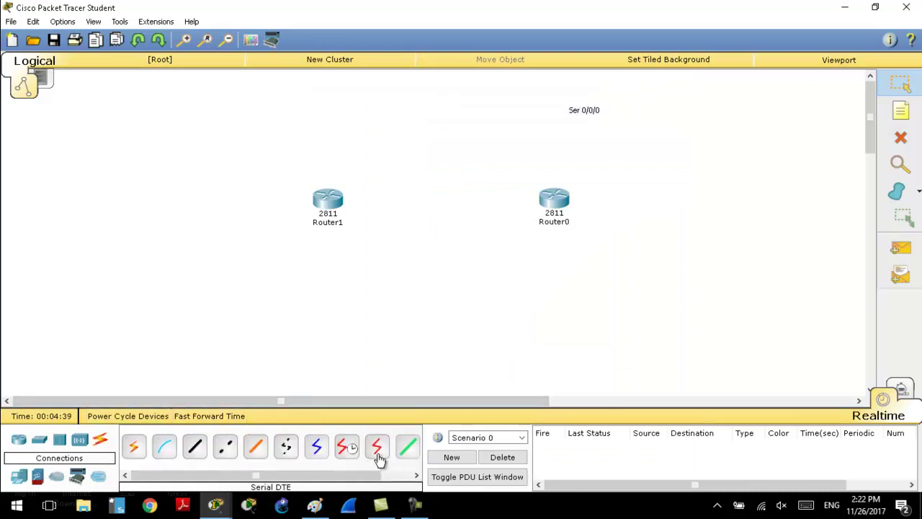
click(348, 450)
click(322, 210)
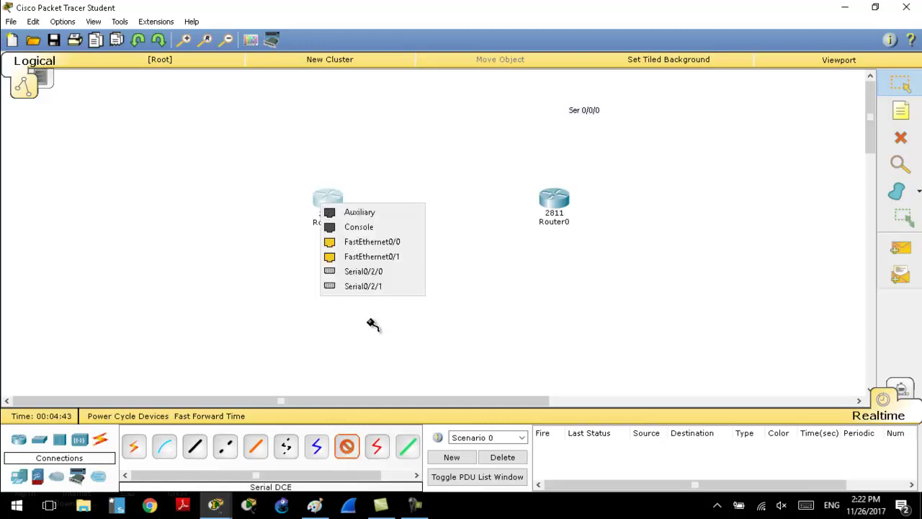
click(380, 274)
click(553, 199)
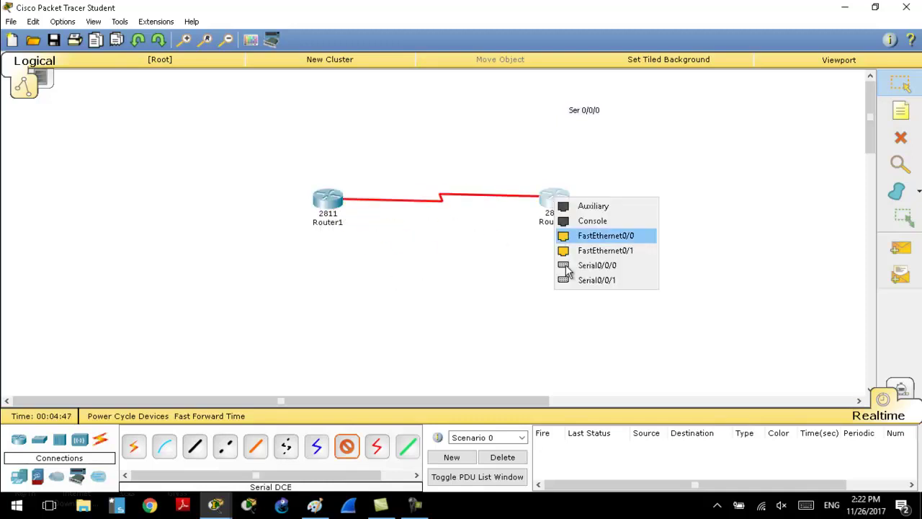
click(588, 280)
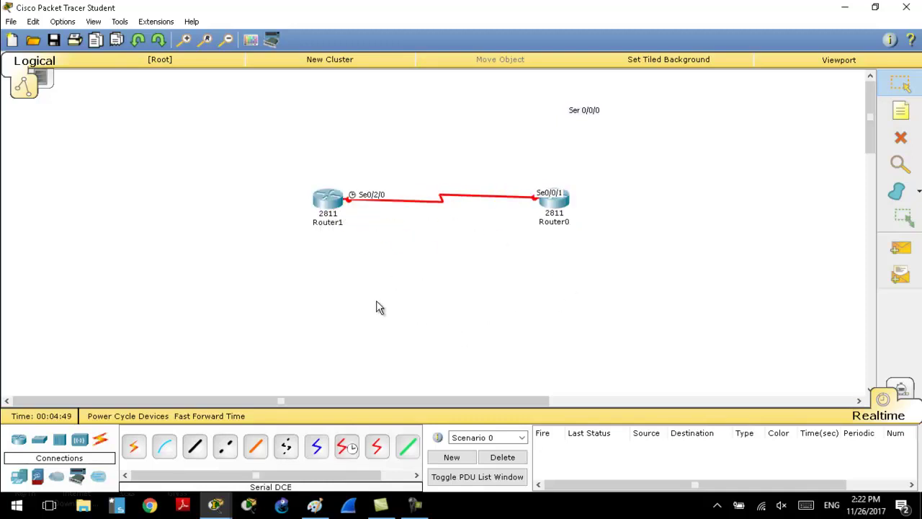
drag(333, 209, 223, 209)
drag(268, 140, 307, 102)
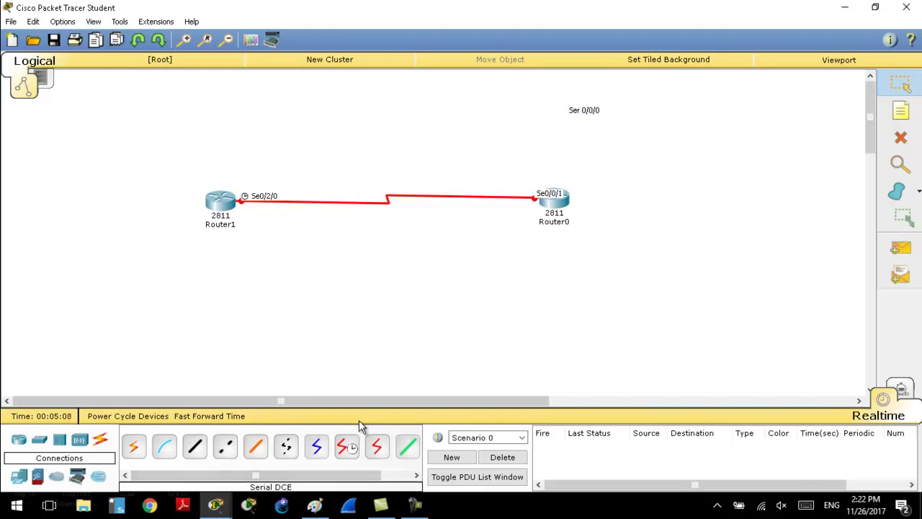
drag(232, 176, 523, 245)
drag(155, 147, 702, 283)
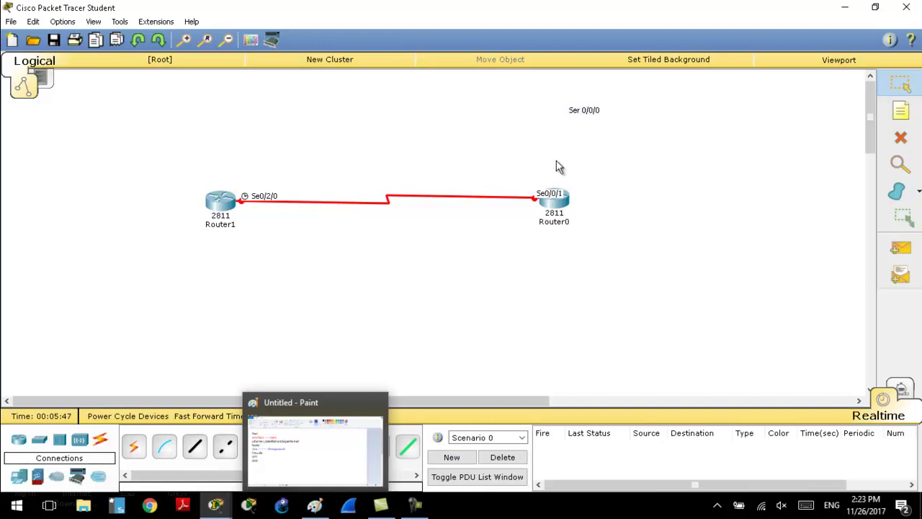
drag(240, 162, 538, 328)
drag(236, 144, 281, 226)
drag(265, 167, 185, 244)
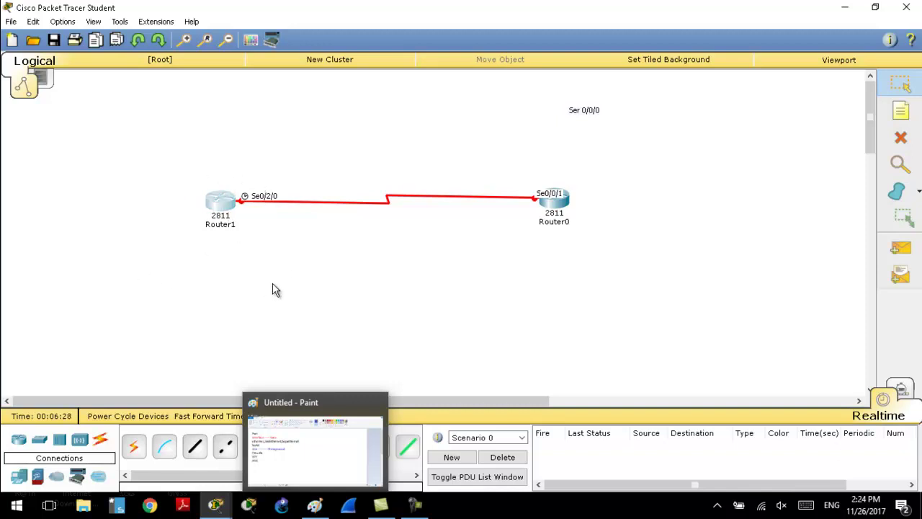
Step: Switch to Paint to review the list of interface and line ports, and return to Packet Tracer
drag(513, 171, 551, 234)
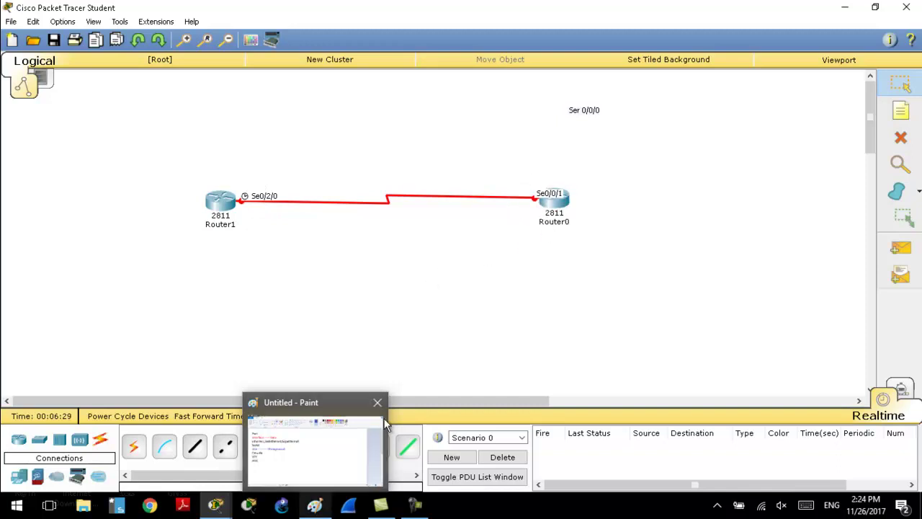
click(313, 506)
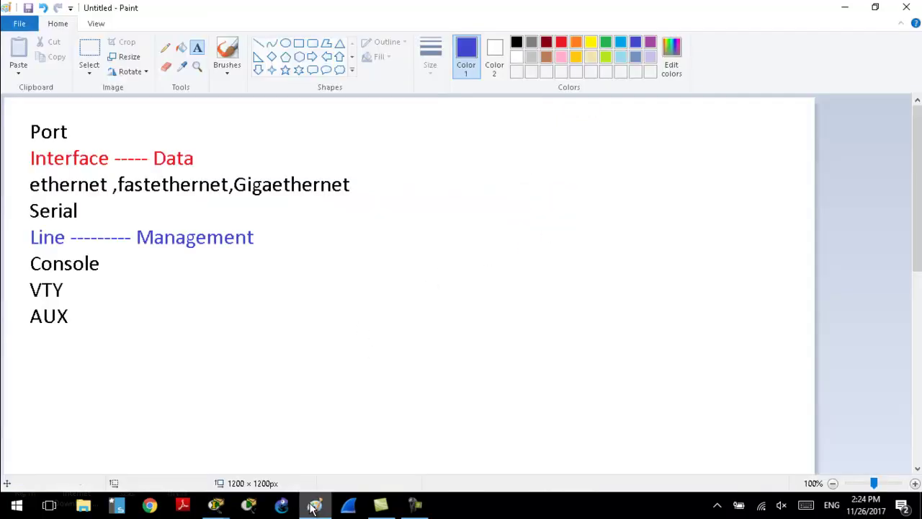
click(313, 504)
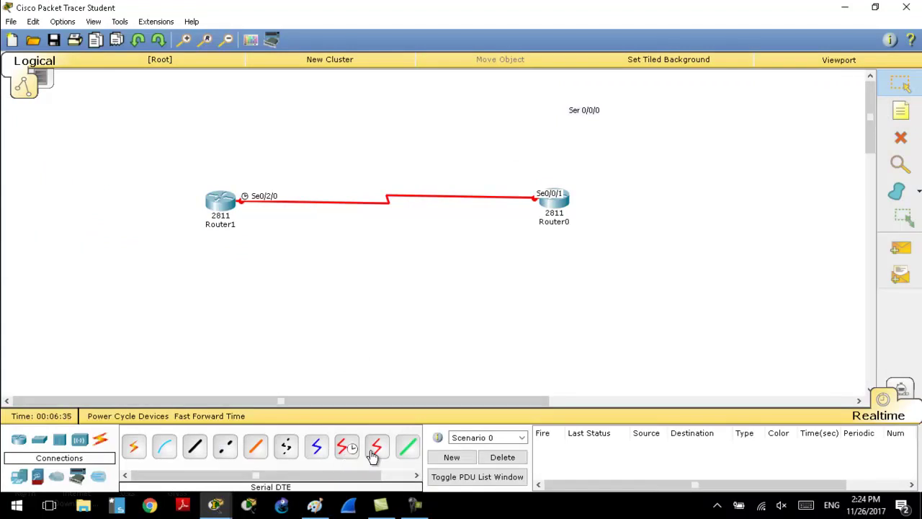
Step: Add a "DCE" note below the link beside Router1 and a "DTE" note placed close beneath Router0
click(900, 110)
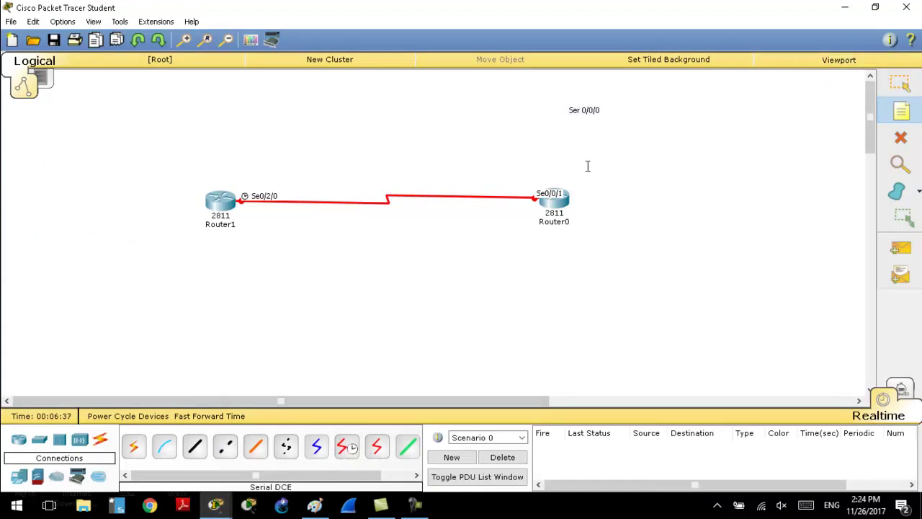
click(259, 227)
text(DCE)
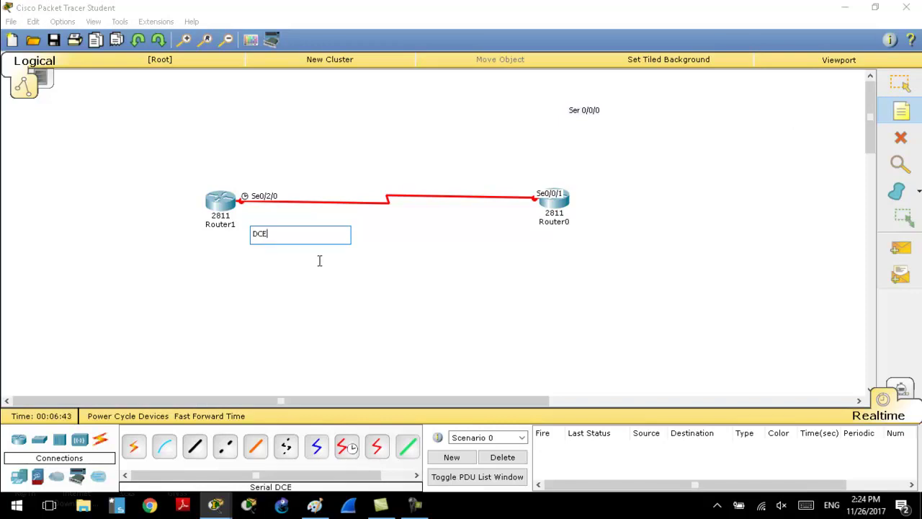
click(504, 233)
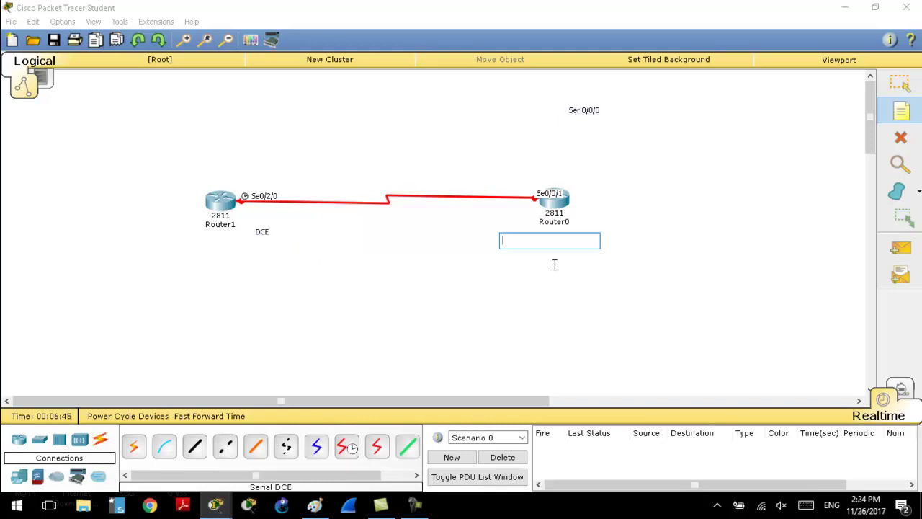
text(DTE)
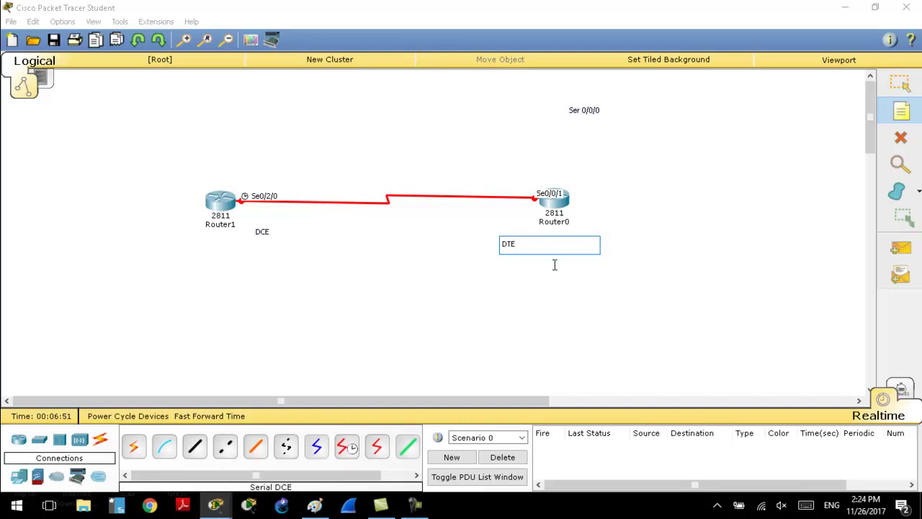
click(900, 83)
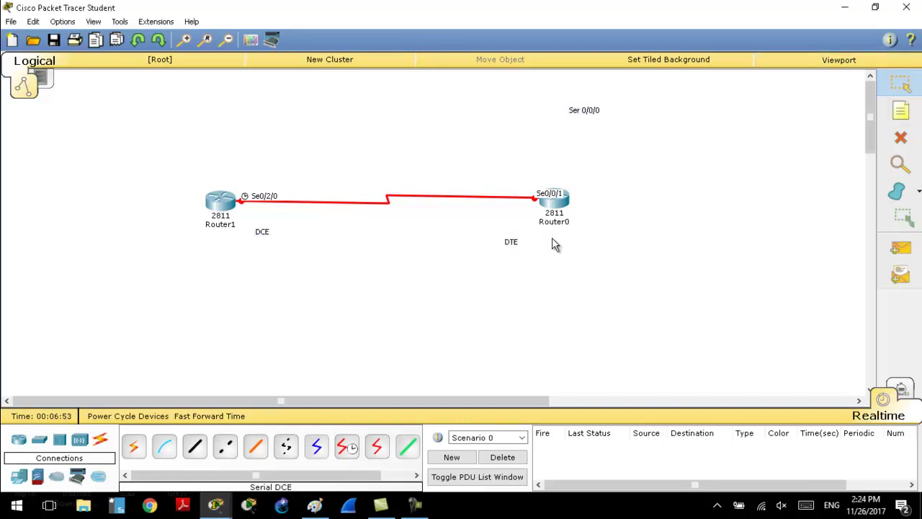
drag(516, 248, 537, 240)
drag(261, 167, 255, 276)
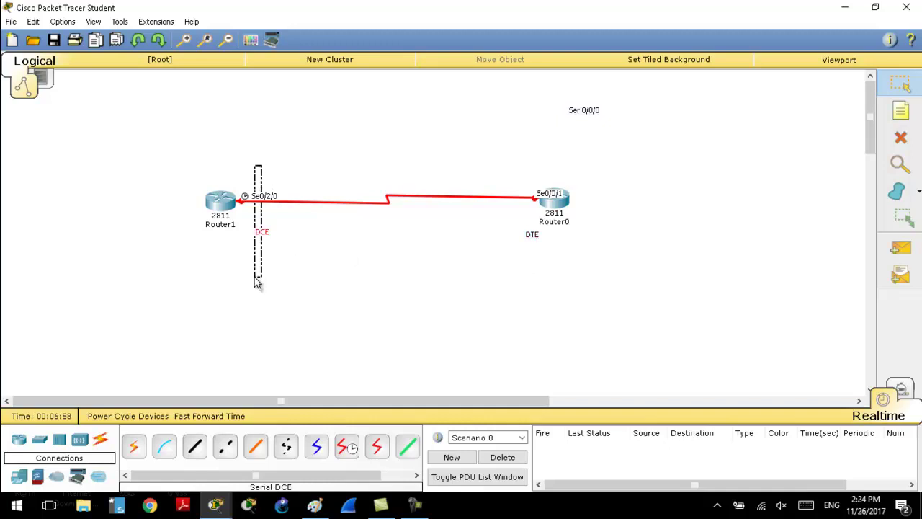
drag(255, 277, 256, 278)
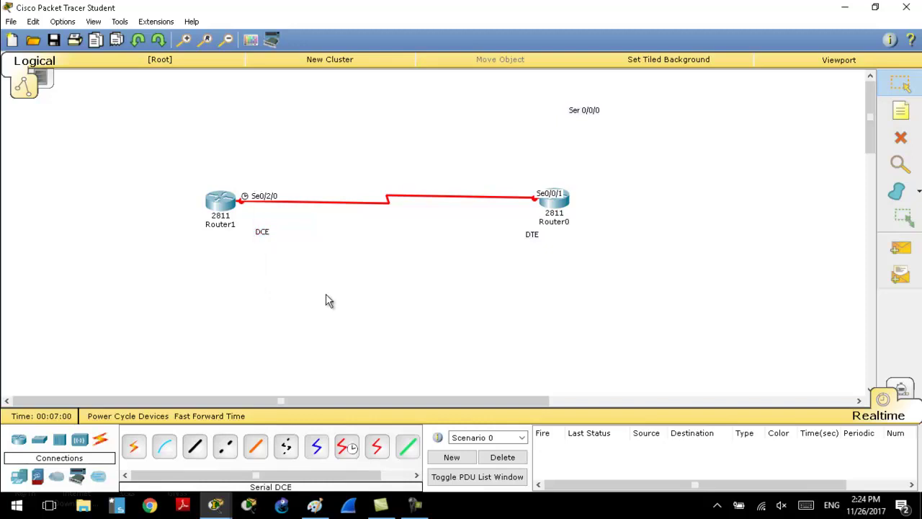
drag(257, 180, 241, 223)
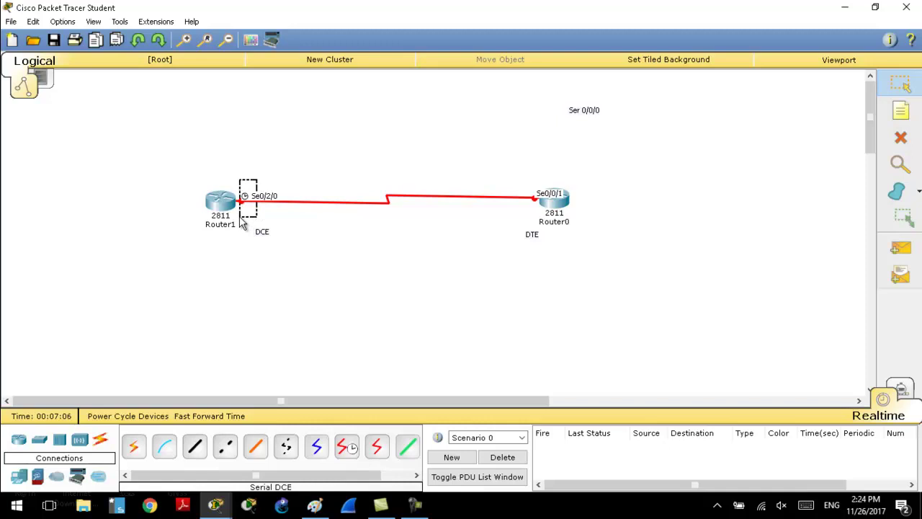